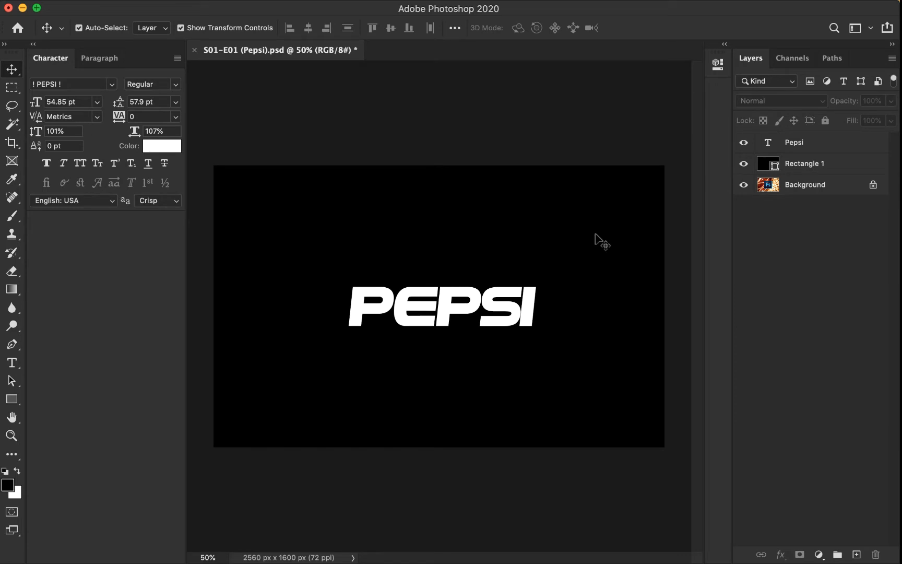
Replace the wording of the PEPSI text layer with HELLO
left_click(352, 303)
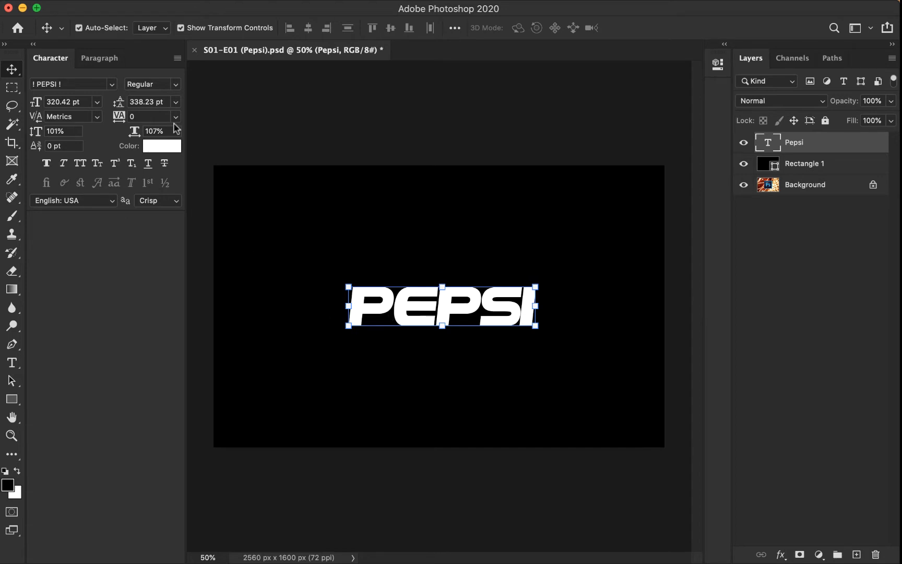
key("Return")
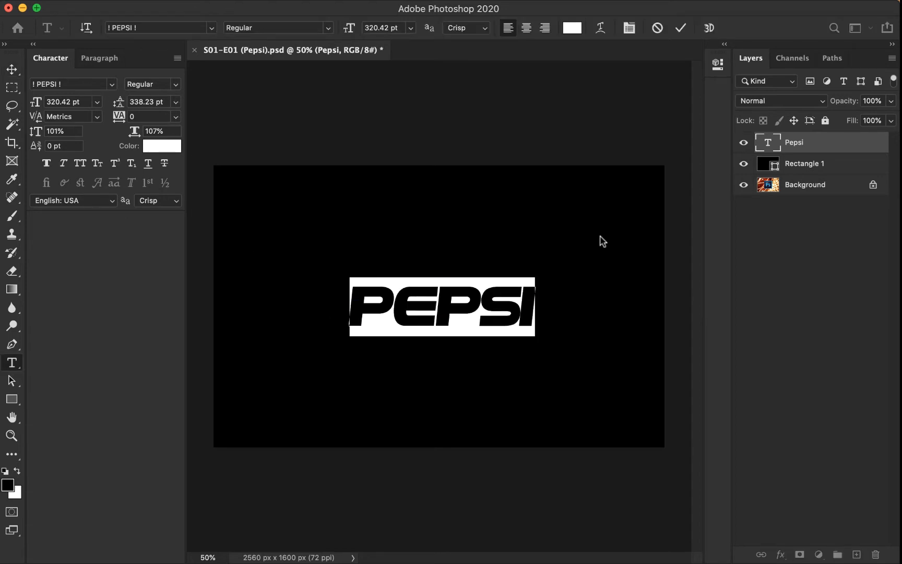
type("HELLO")
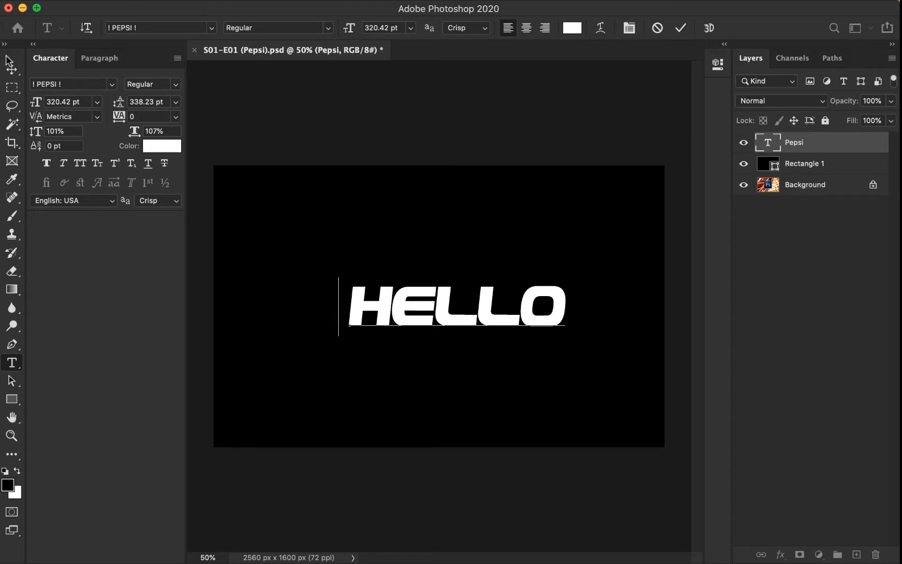
left_click(9, 67)
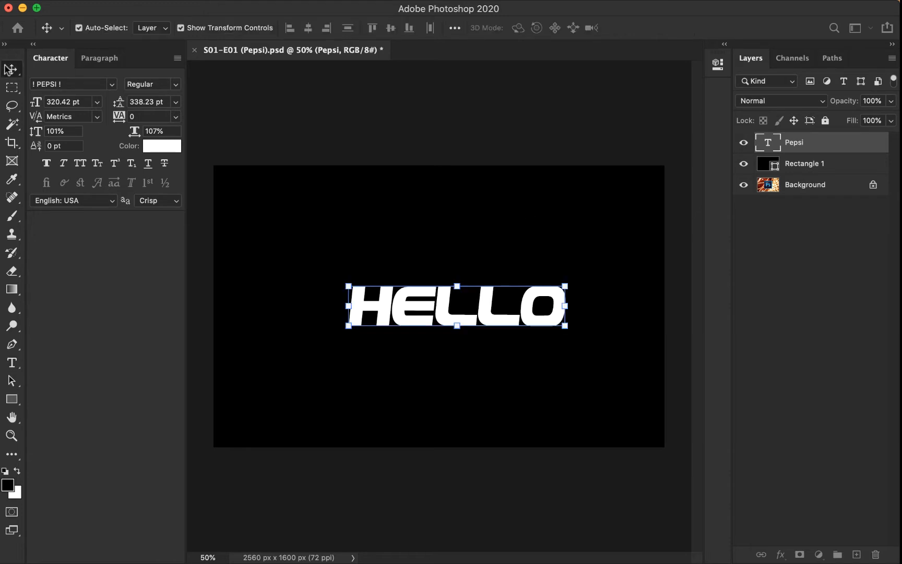
Set the text layer's font to Digitrax and re-enter its wording in capitals as HELLO
left_click(112, 84)
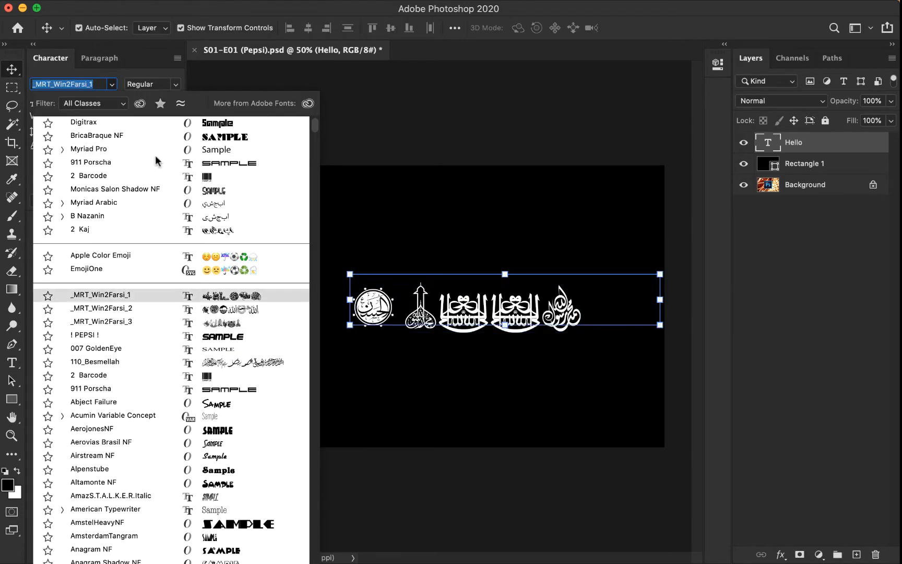
left_click(215, 126)
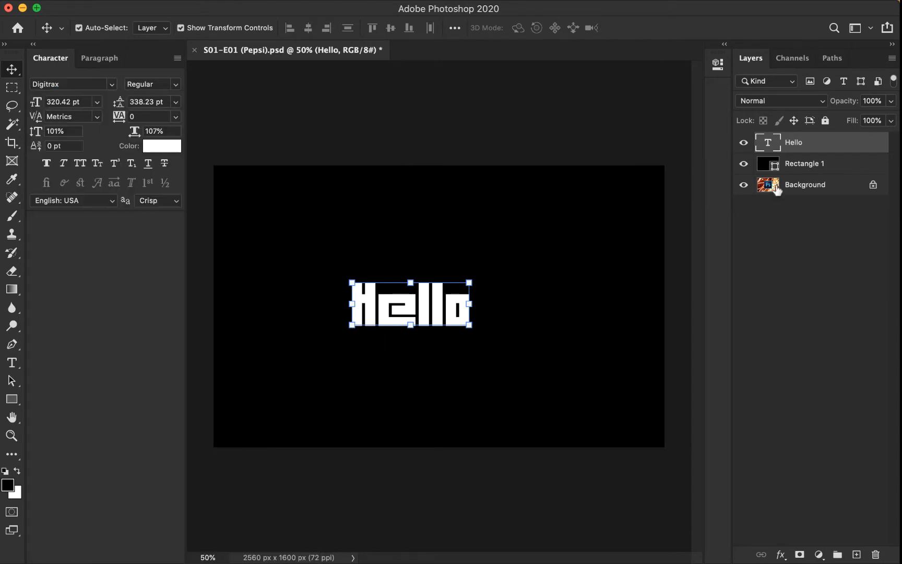
key("t")
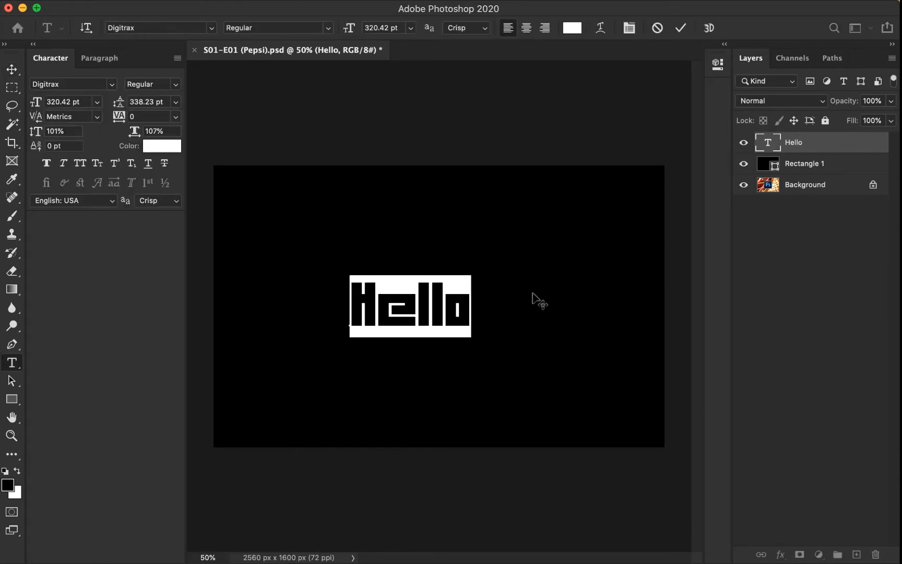
type("HELLO")
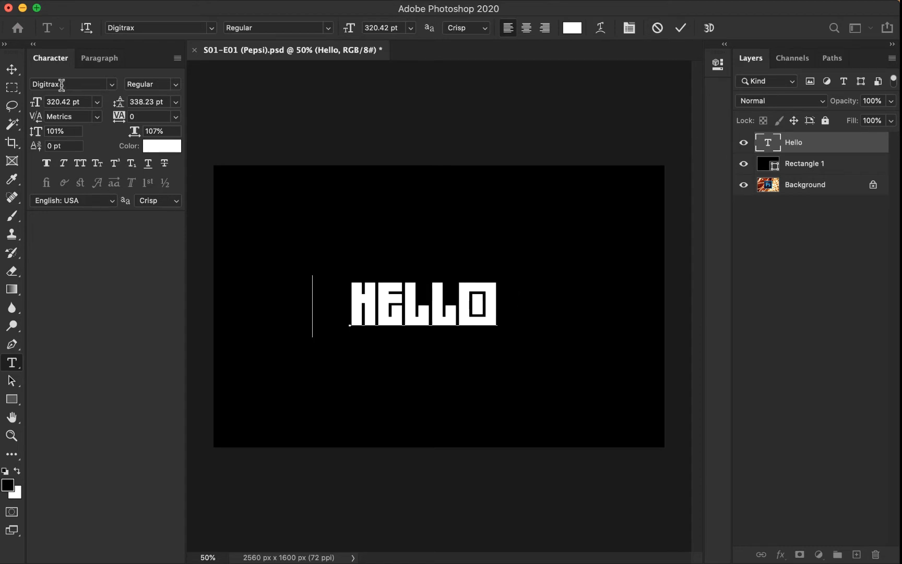
left_click(12, 69)
Scale the HELLO text up proportionally to about 141% and keep it roughly centred on the black background
left_click(421, 369)
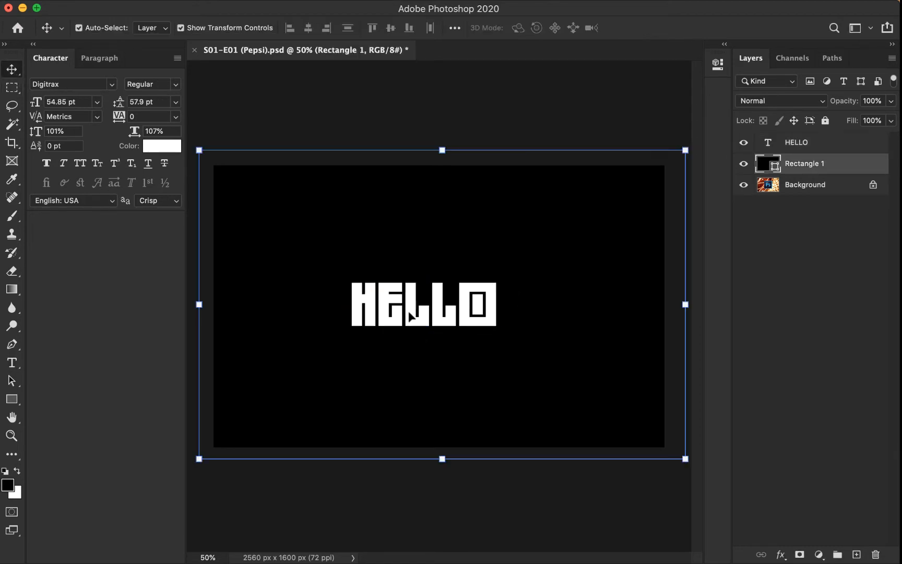
left_click(415, 308)
left_click_drag(496, 324, 527, 340)
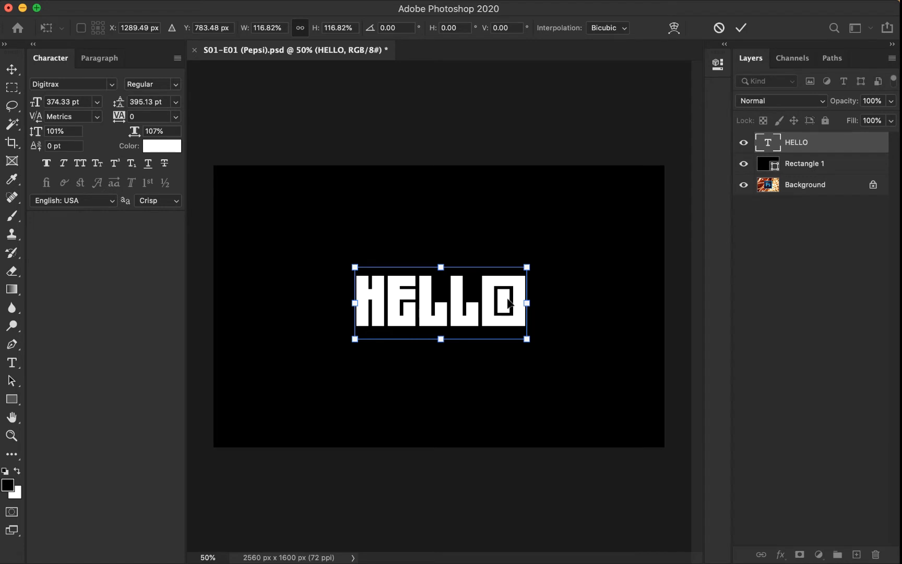
mouse_move(527, 339)
left_mouse_down()
mouse_move(523, 332)
mouse_move(540, 340)
left_mouse_up()
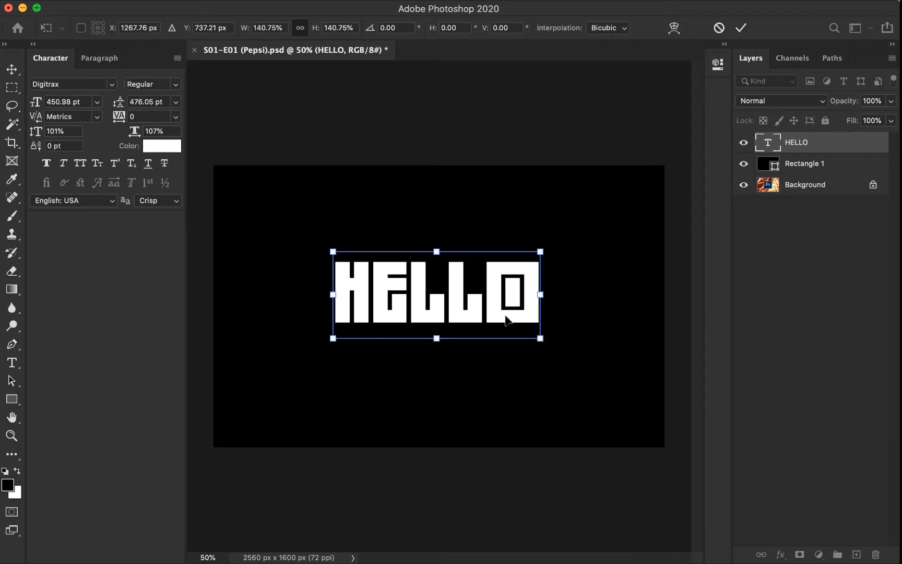
key("Return")
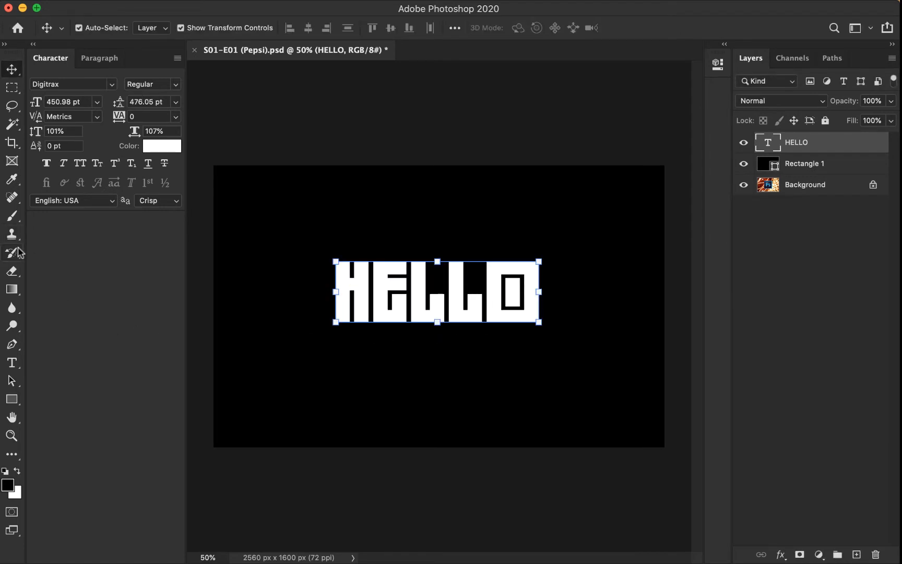
Rasterize the HELLO type layer so its pixels can be edited
left_click(12, 272)
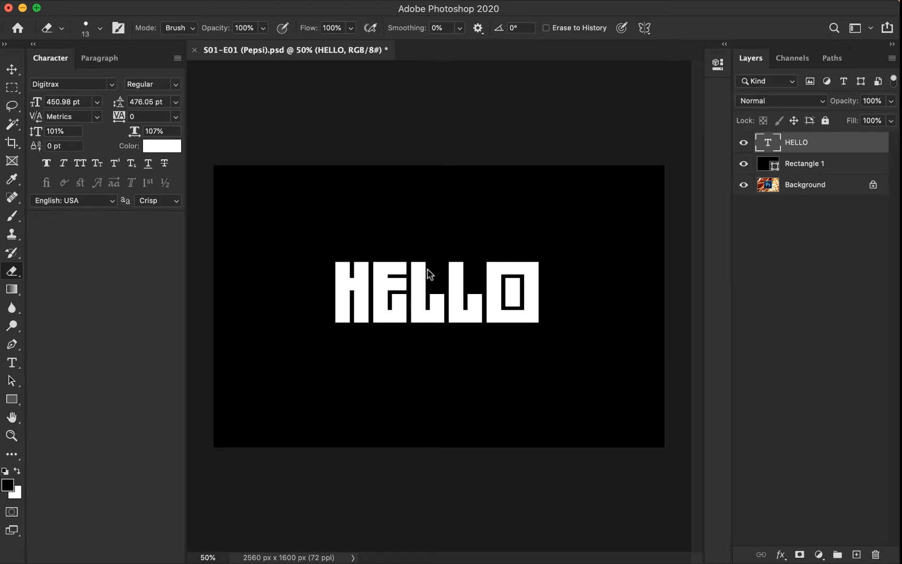
key("v")
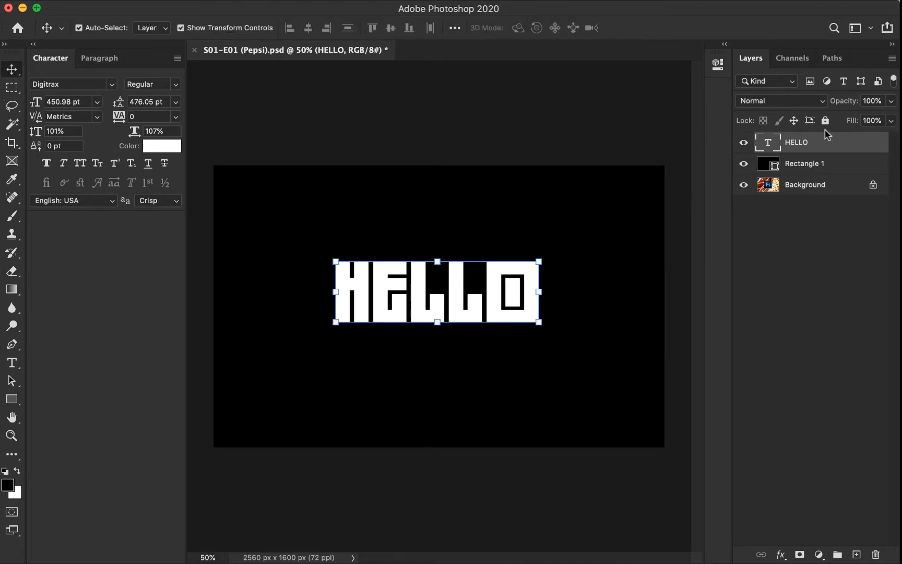
right_click(822, 146)
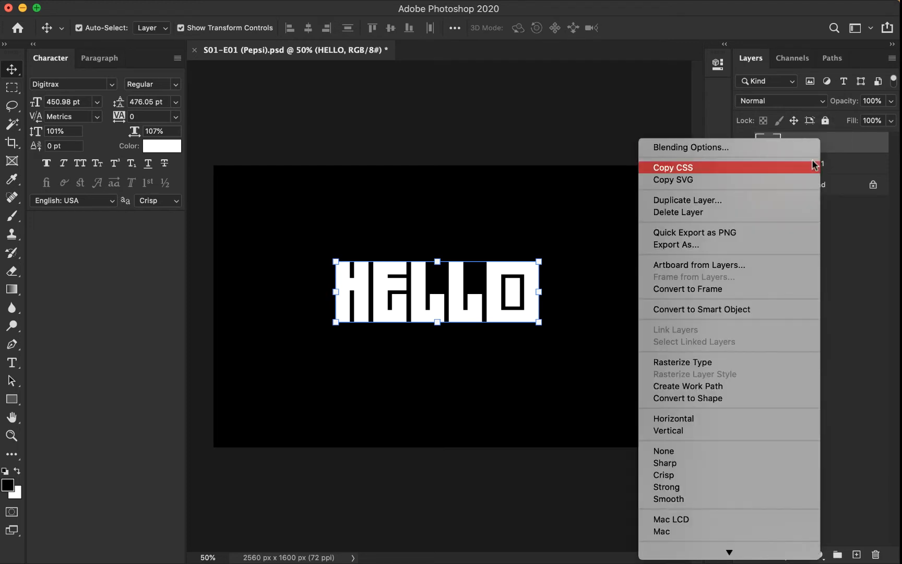
left_click(709, 364)
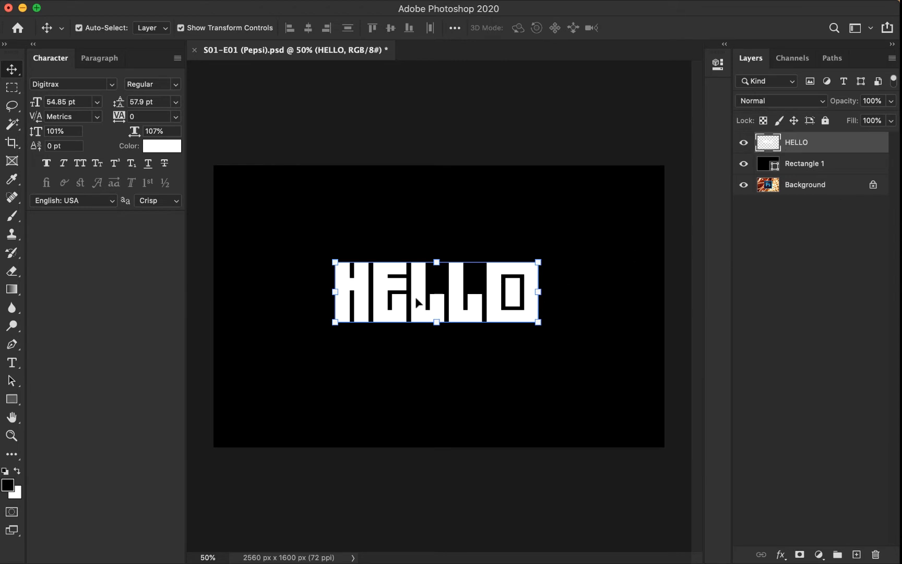
Try erasing freehand strokes across the HELLO lettering with a 31 px eraser, and undo them
key("e")
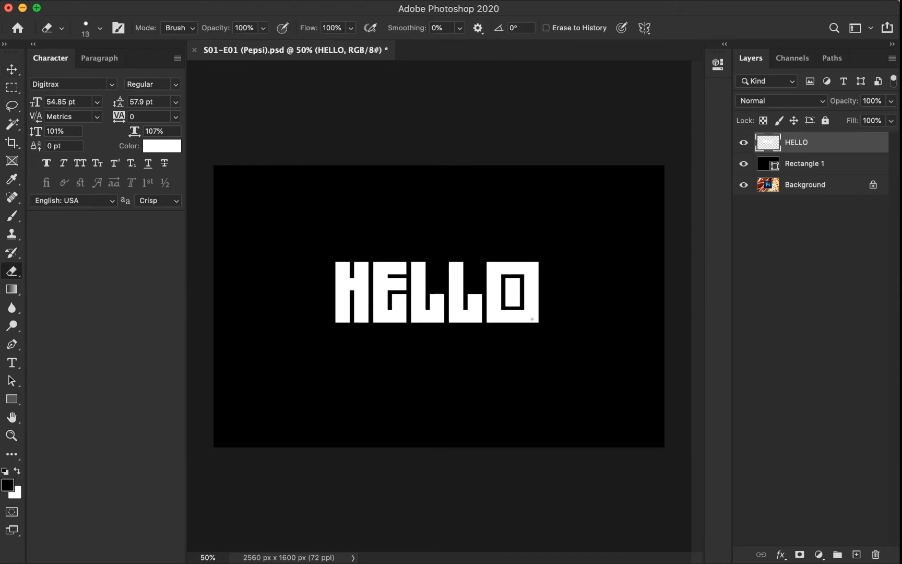
left_click(100, 29)
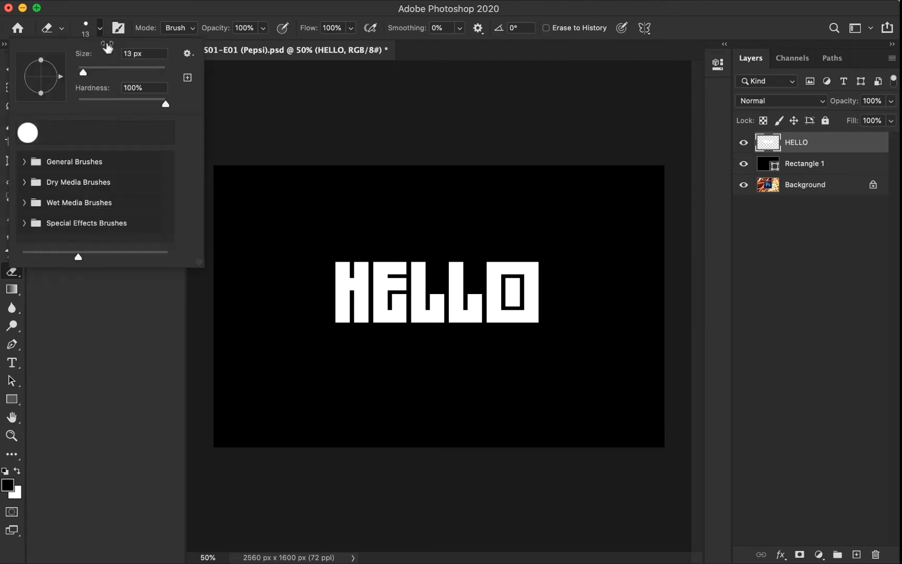
left_click(93, 72)
left_click(99, 29)
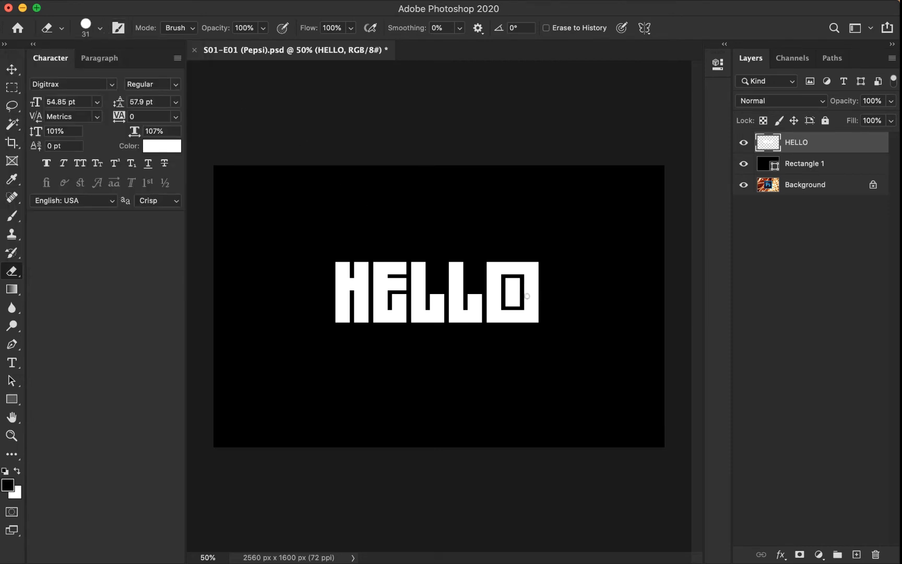
mouse_move(513, 285)
left_mouse_down()
mouse_move(537, 281)
mouse_move(352, 285)
mouse_move(344, 295)
mouse_move(532, 311)
left_mouse_up()
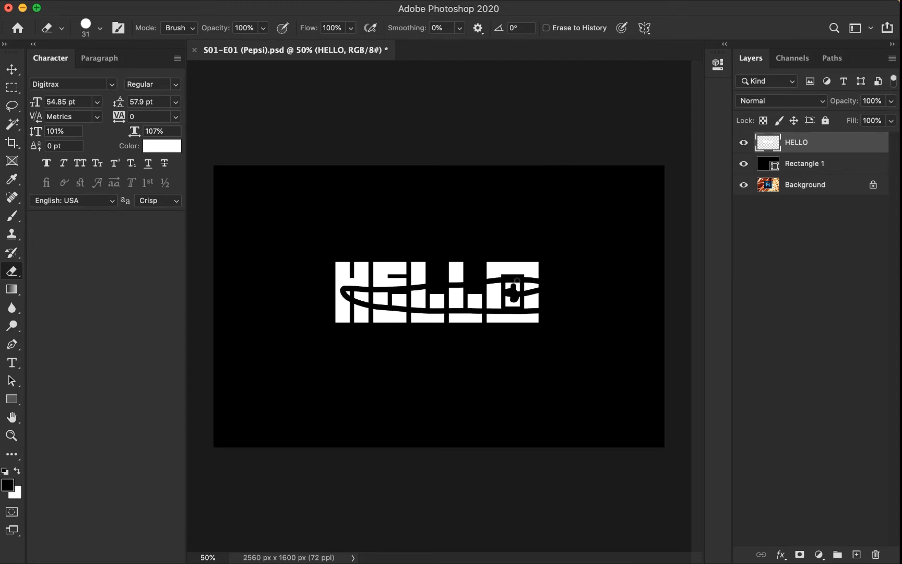
key("super+z")
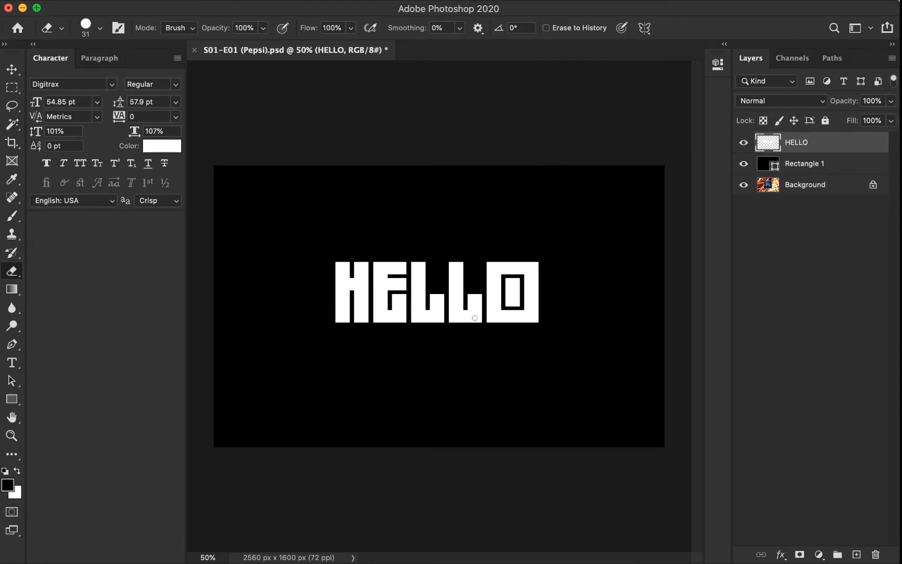
Enlarge the rasterized HELLO lettering to about 144% and centre it on the canvas
left_click(11, 69)
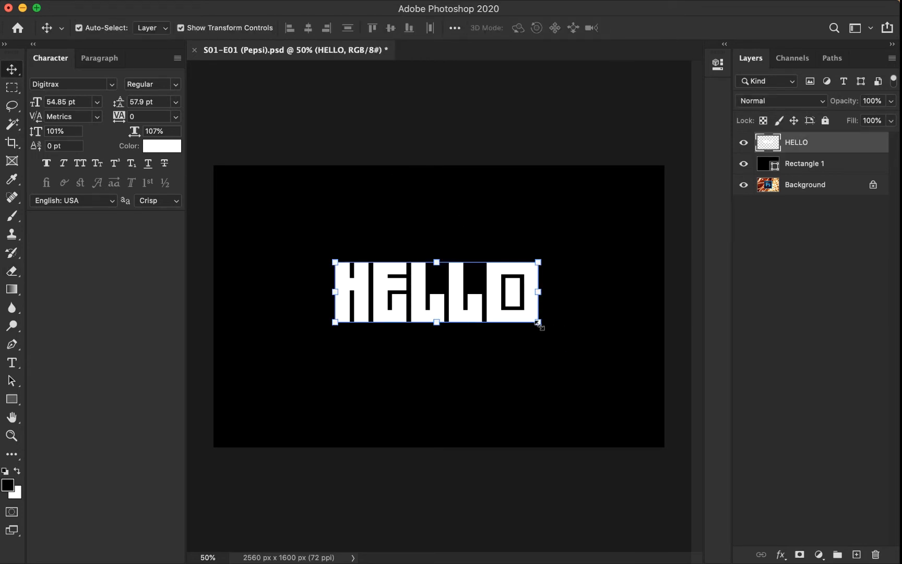
left_click_drag(538, 324, 627, 348)
left_click_drag(589, 299, 549, 298)
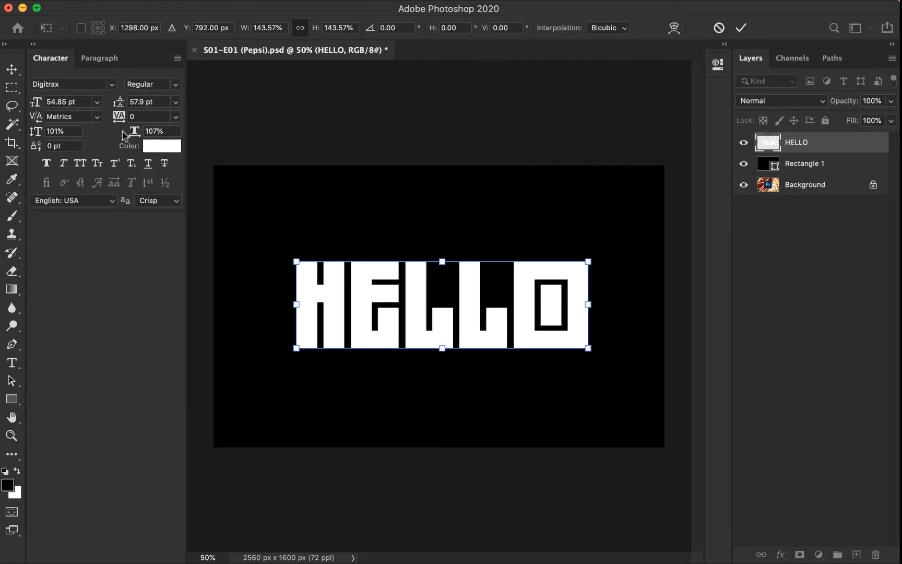
key("Return")
Cut the inner rectangle of the letter O onto its own layer using a rectangular marquee selection, and check it by toggling visibility
left_click(12, 89)
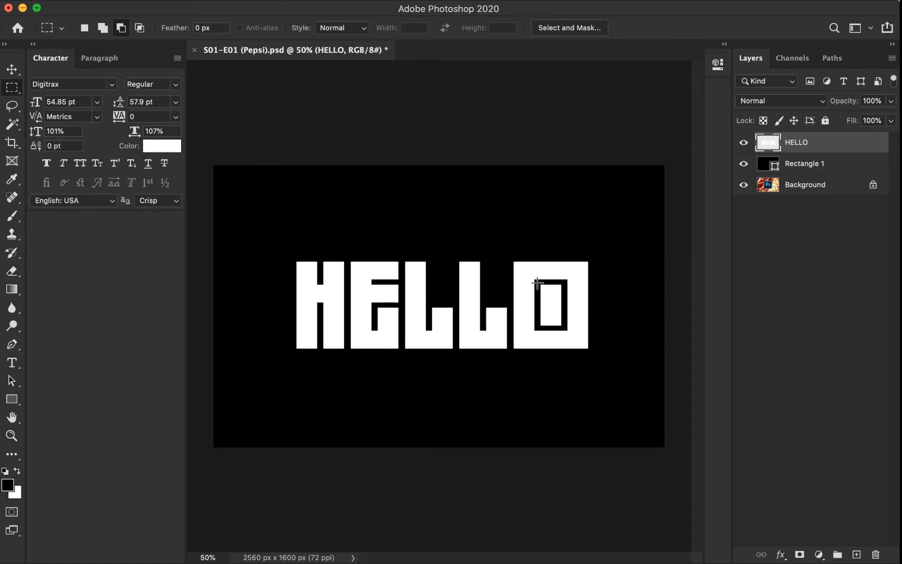
left_click_drag(537, 283, 564, 327)
left_click(84, 28)
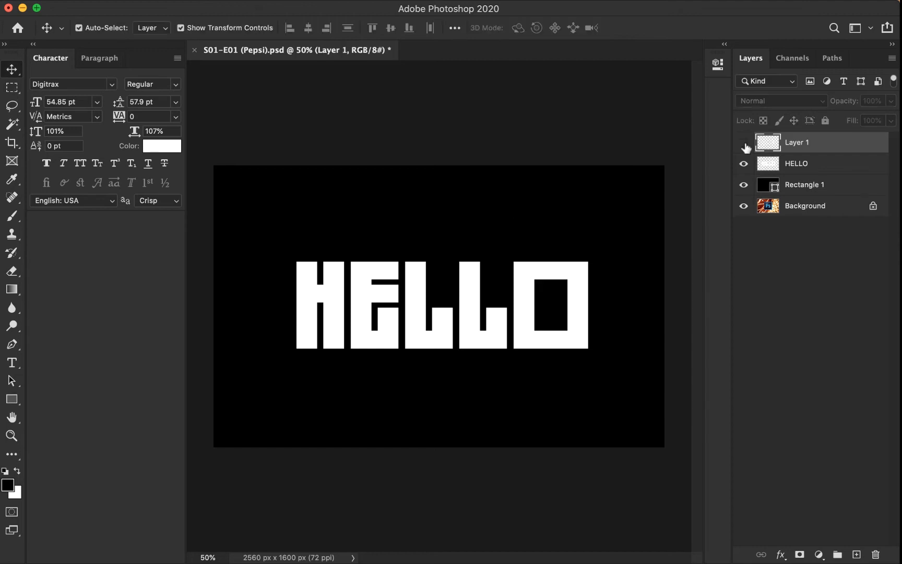
left_click(744, 144)
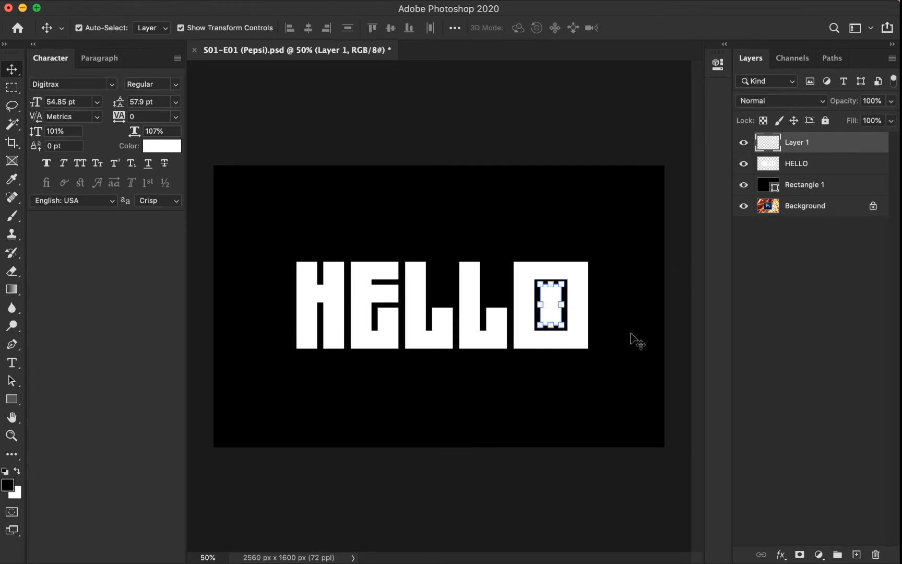
Apply a Color Overlay of red ff0000 to the layer holding the O's inner rectangle
left_click(544, 494)
left_click(545, 280)
double_click(876, 145)
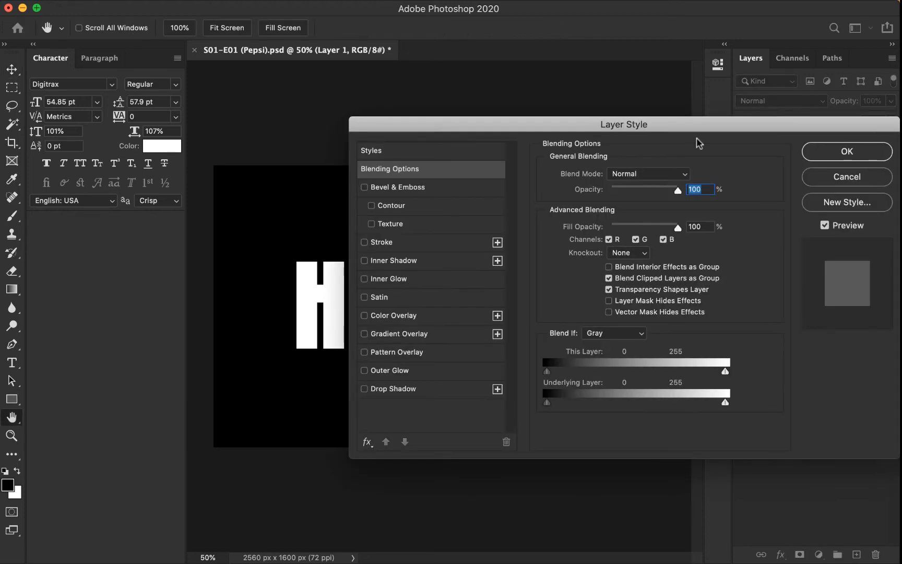
left_click_drag(543, 132, 218, 127)
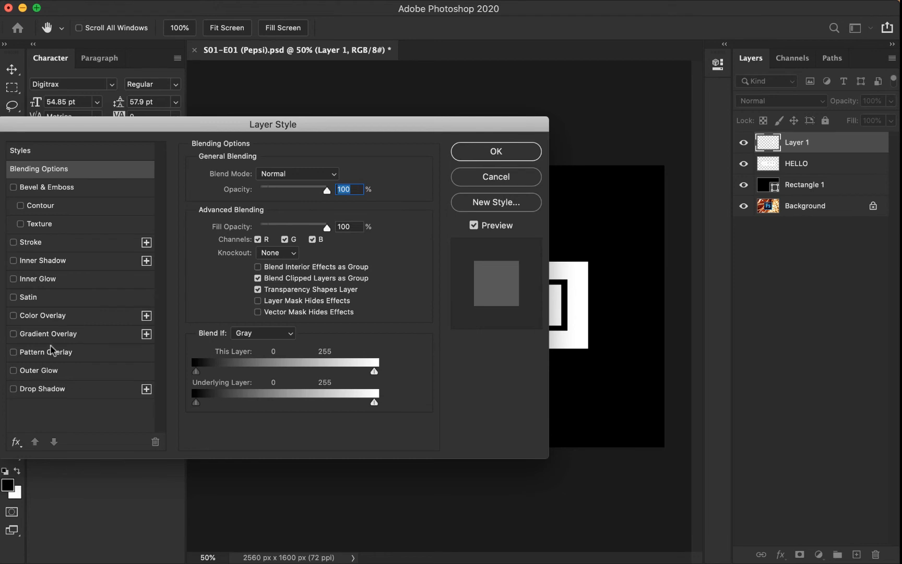
left_click(14, 316)
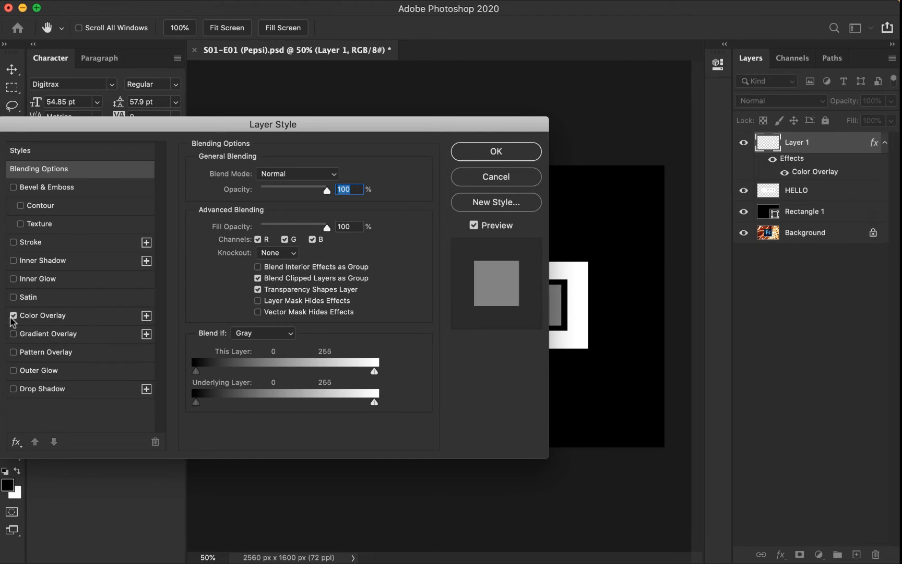
left_click(50, 317)
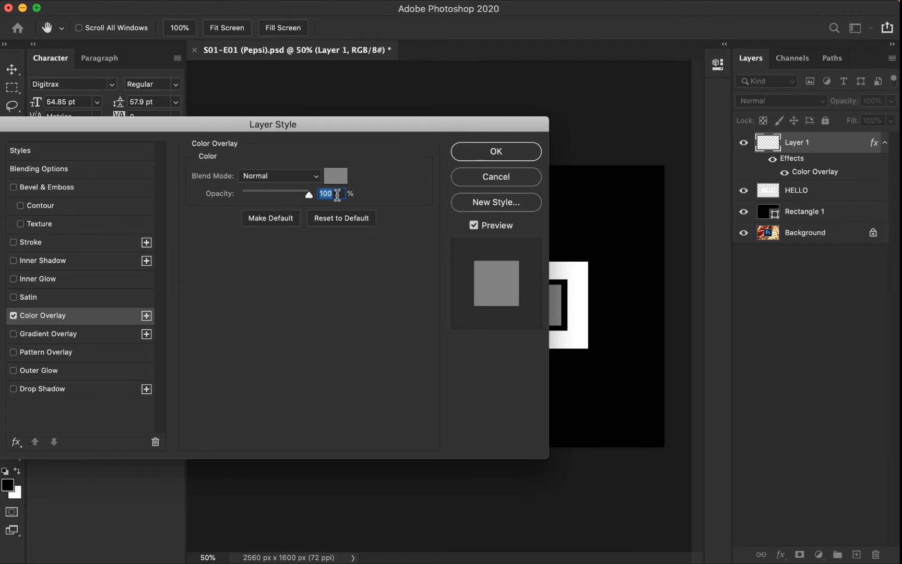
left_click(336, 175)
type("ff0000")
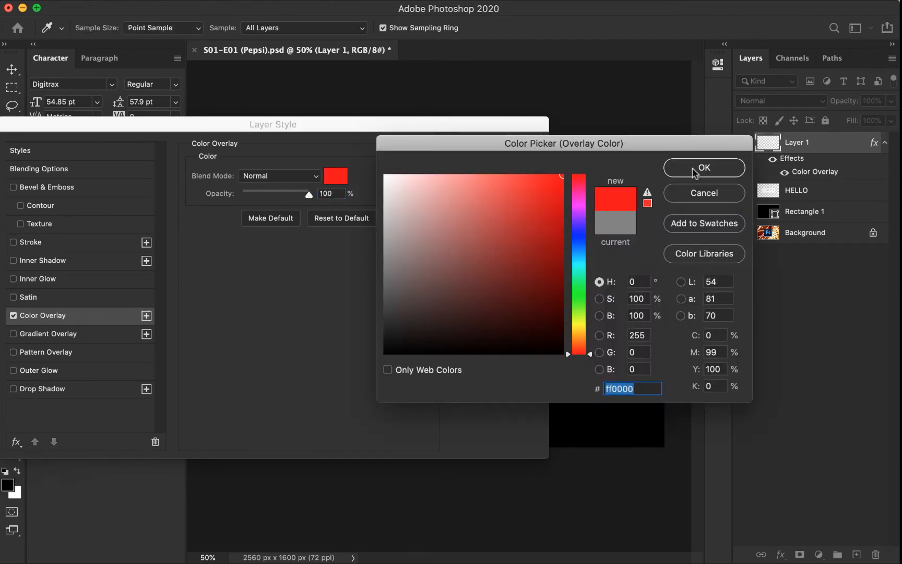
left_click(695, 170)
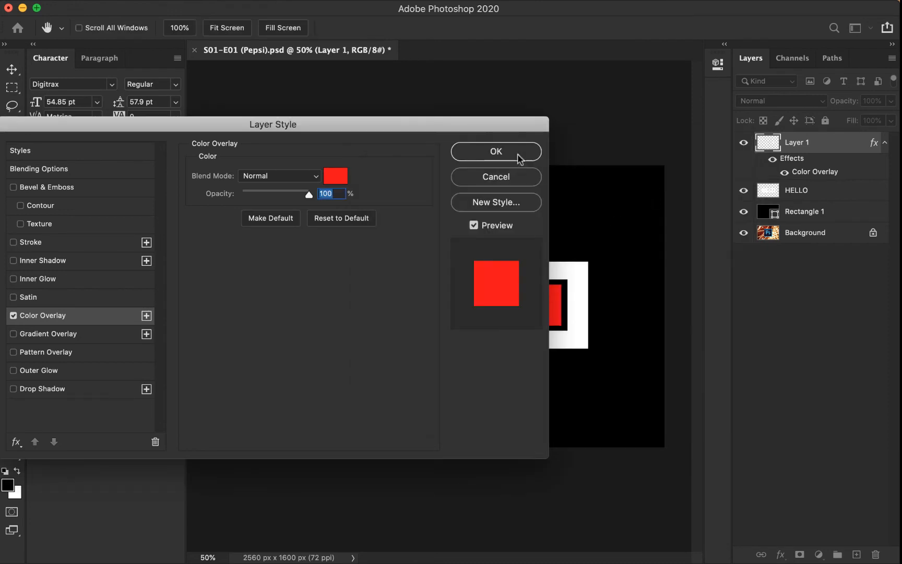
left_click(495, 152)
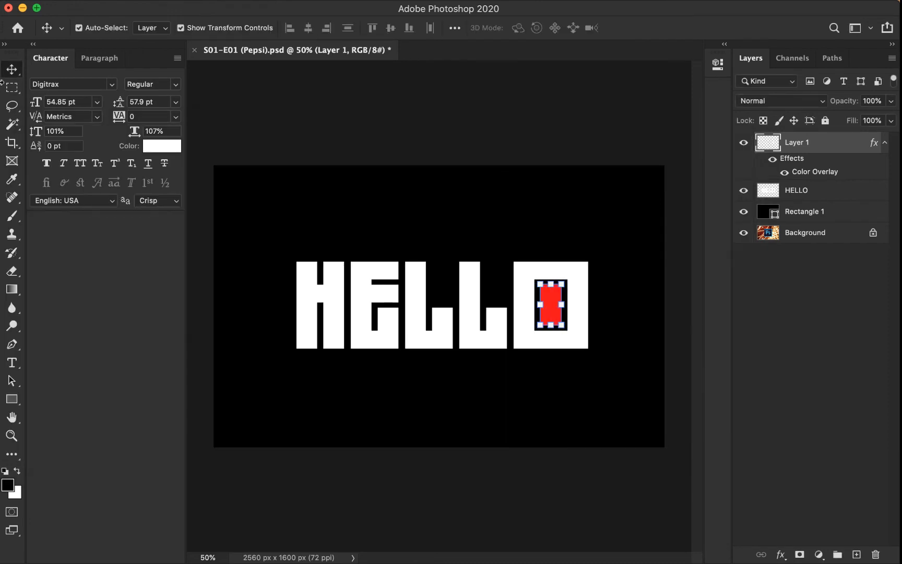
left_click(511, 146)
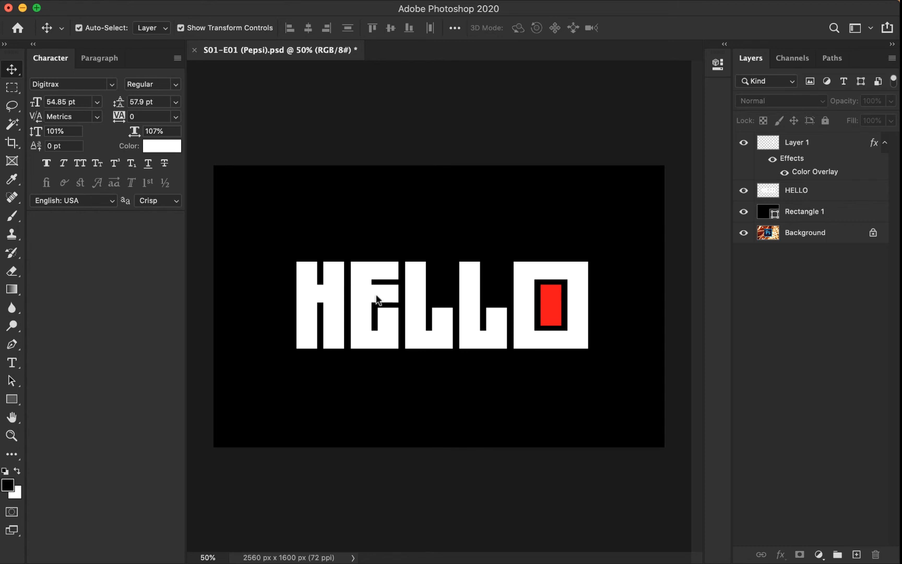
On the HELLO layer, enclose the white block inside the letter E's lower opening with a rectangular marquee selection
left_click(814, 194)
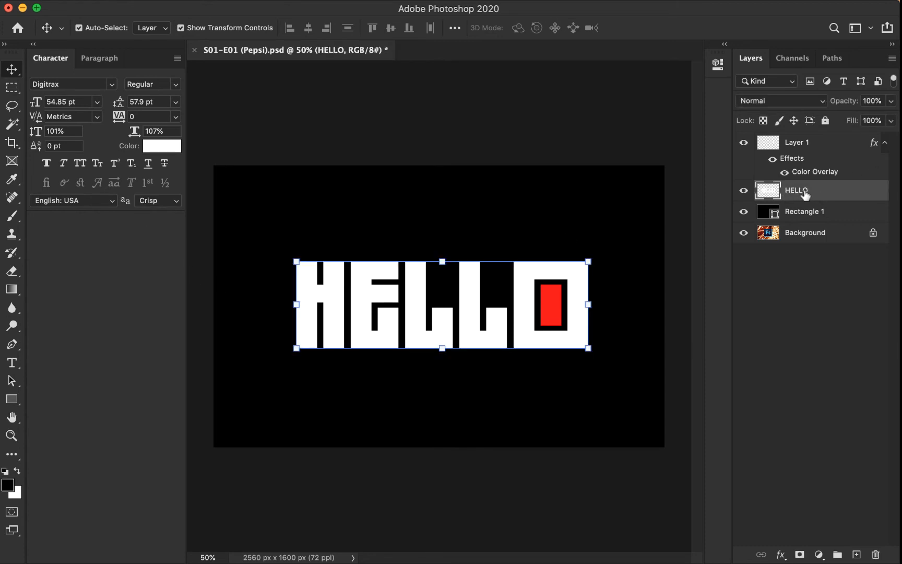
left_click(11, 88)
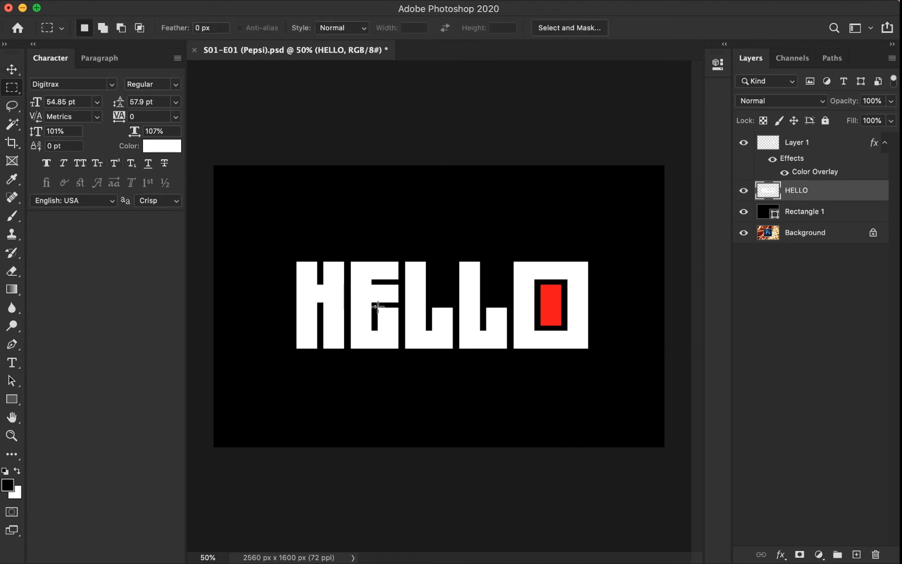
left_click_drag(375, 305, 518, 322)
key("z")
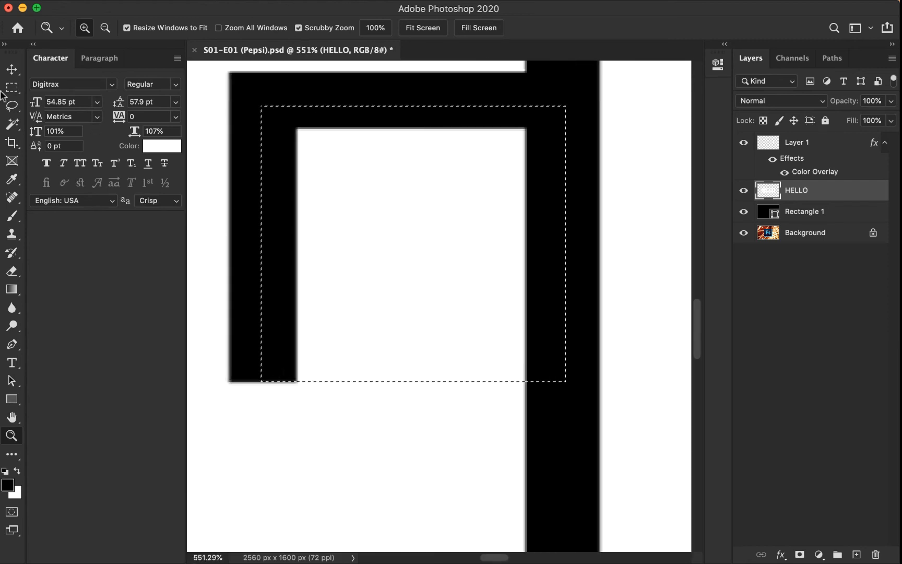
left_click(12, 69)
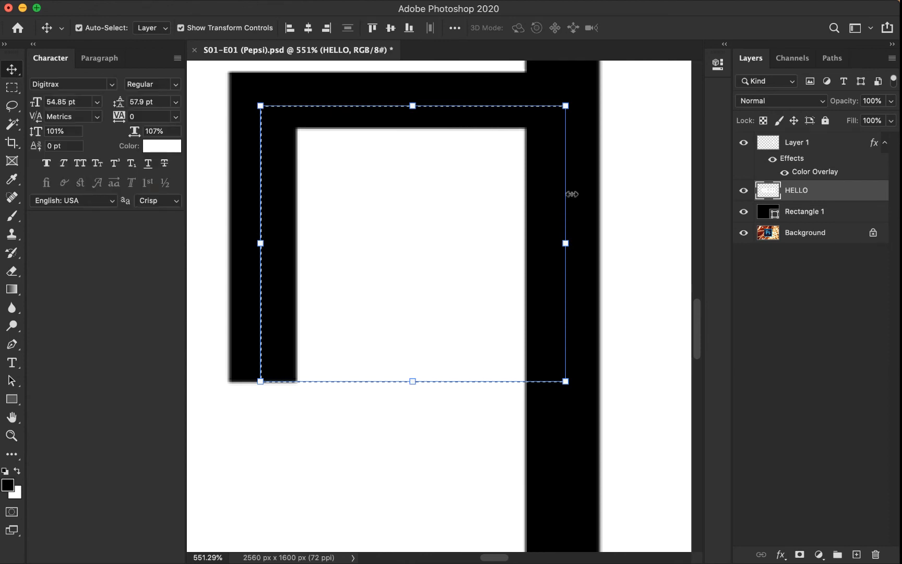
Try deleting the selected block from the E, inspect the cut edge, and try nudging the selected pixels down, undoing both attempts
key("alt+BackSpace")
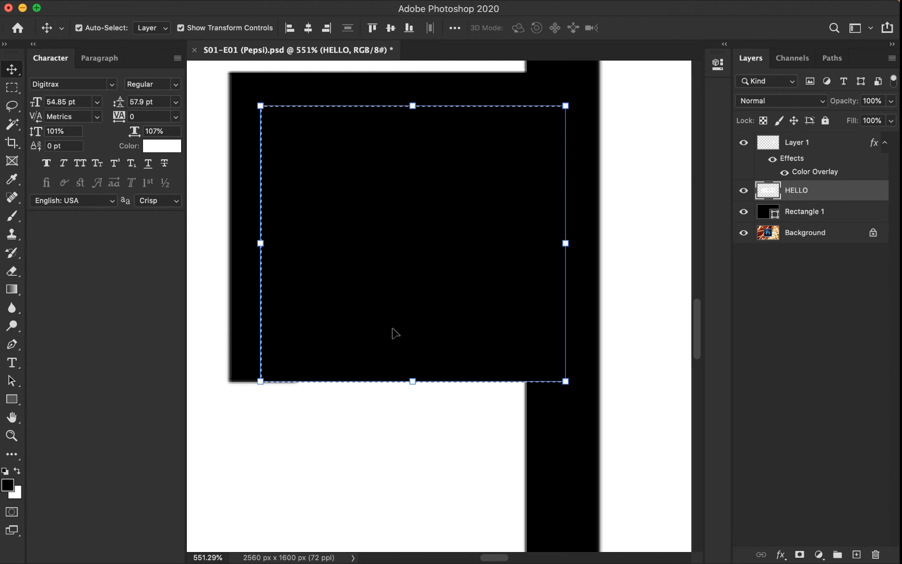
key("super+d")
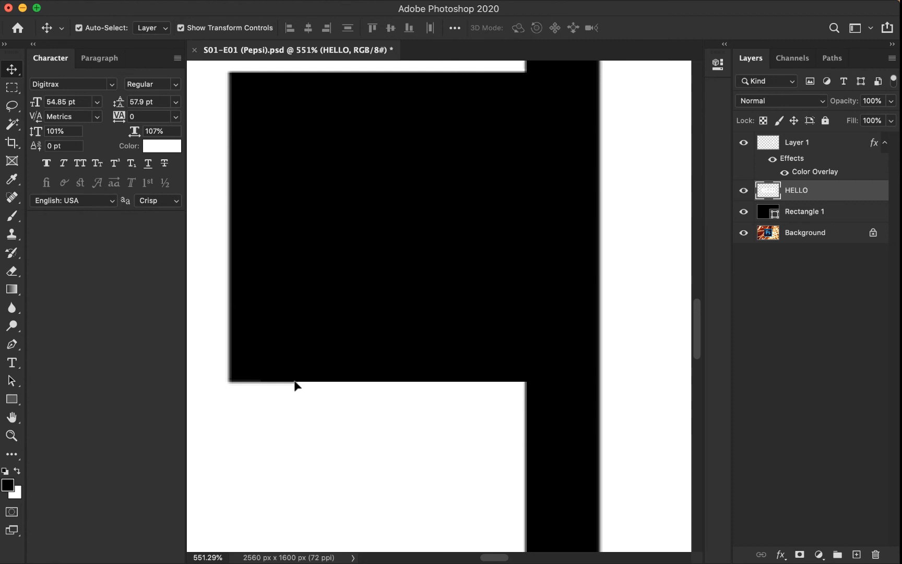
scroll(296, 385, "up", 5)
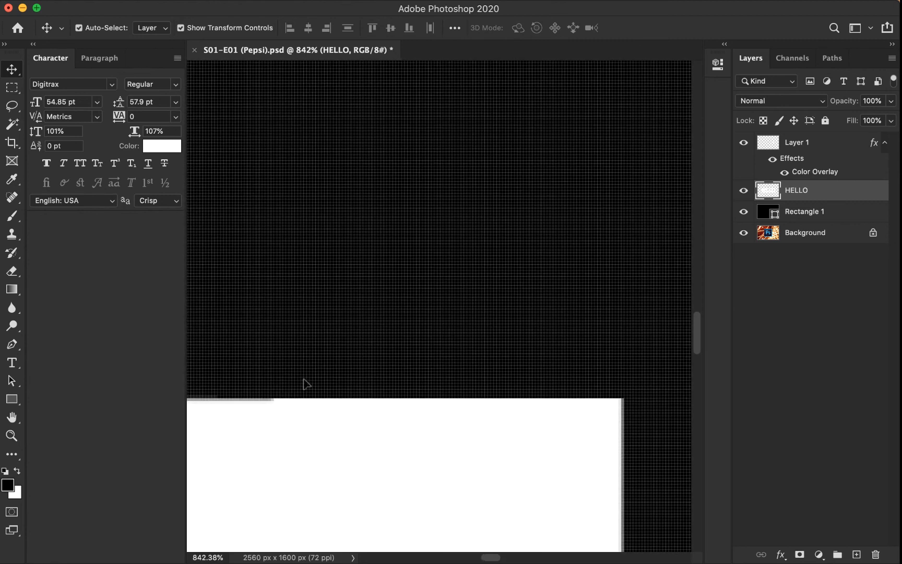
scroll(342, 354, "down", 4)
scroll(342, 354, "down", 1)
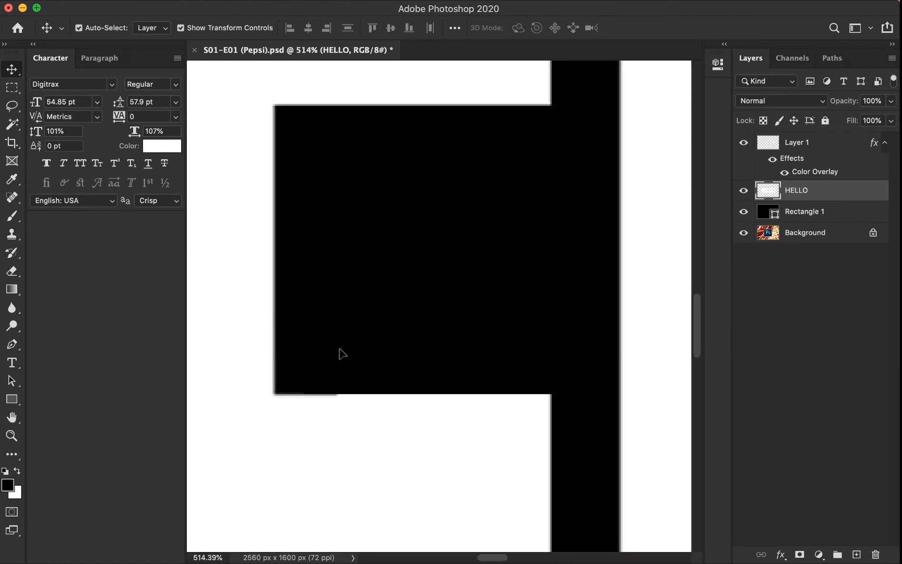
left_click(342, 354, "super")
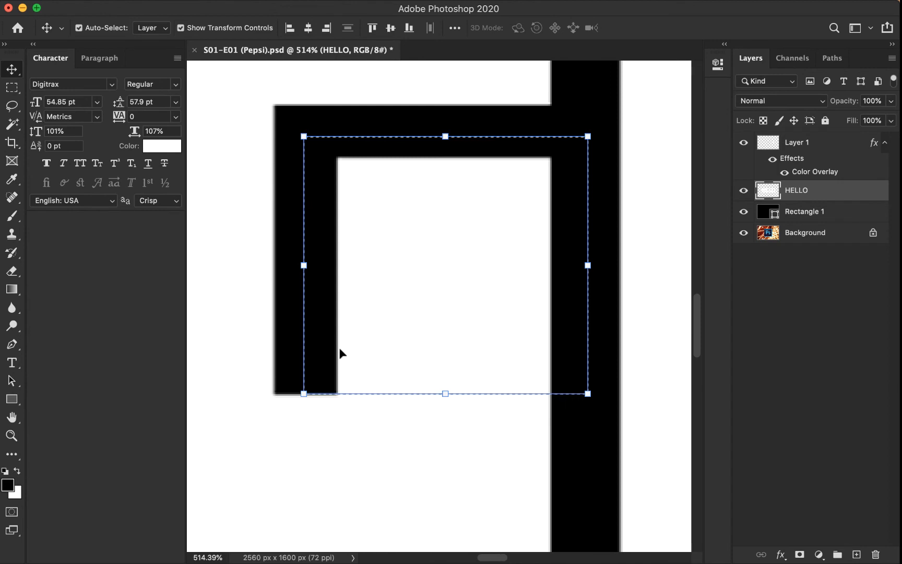
key("Down")
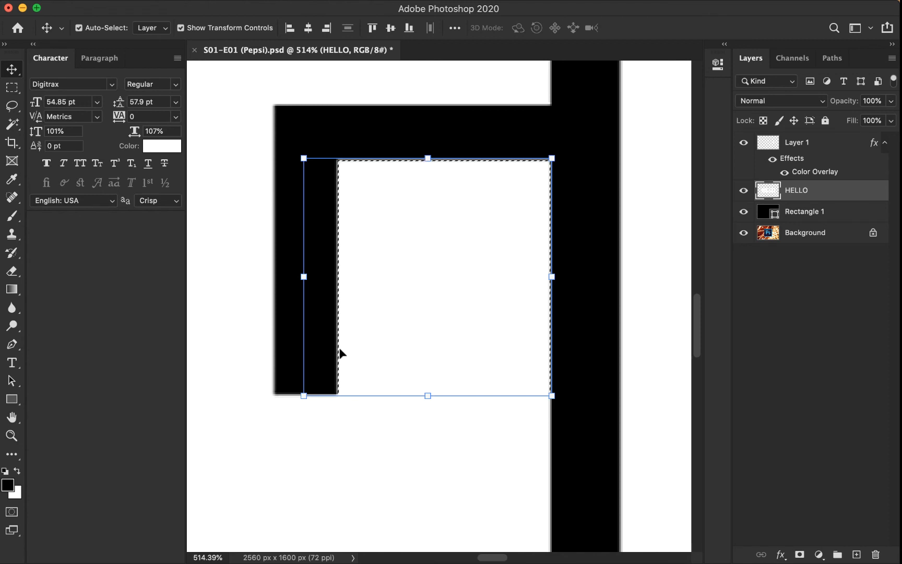
key("super+z")
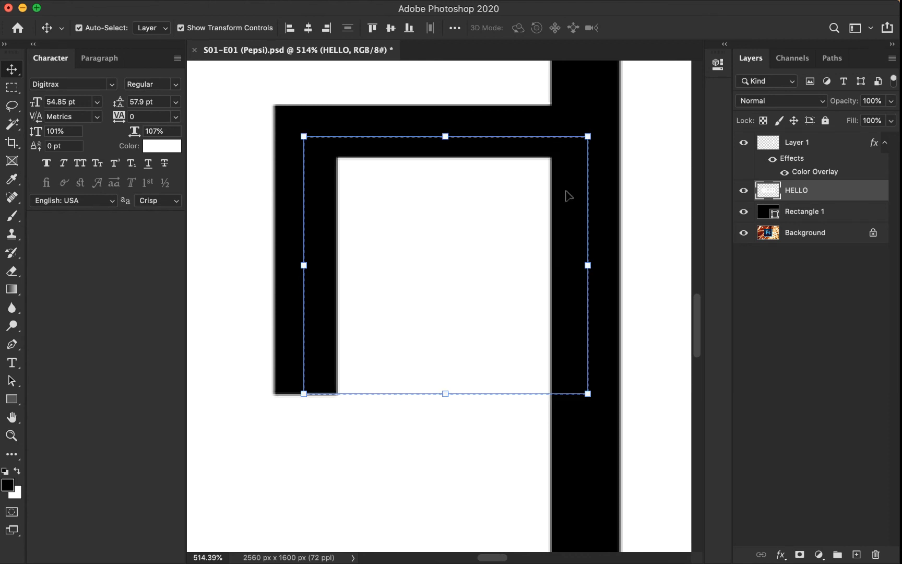
Shift the marquee outline slightly down without moving pixels, delete the enclosed block from the E, and deselect
left_click(13, 89)
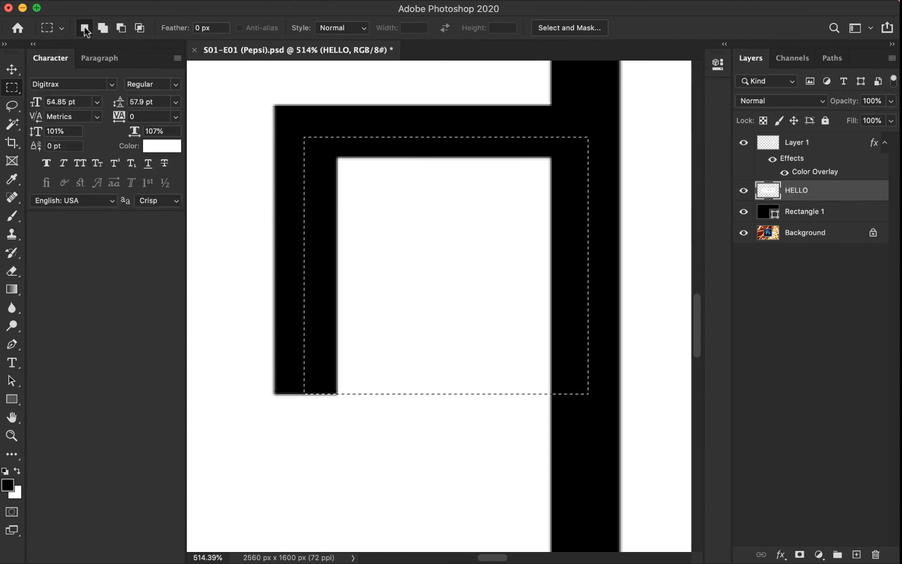
left_click_drag(372, 251, 373, 255)
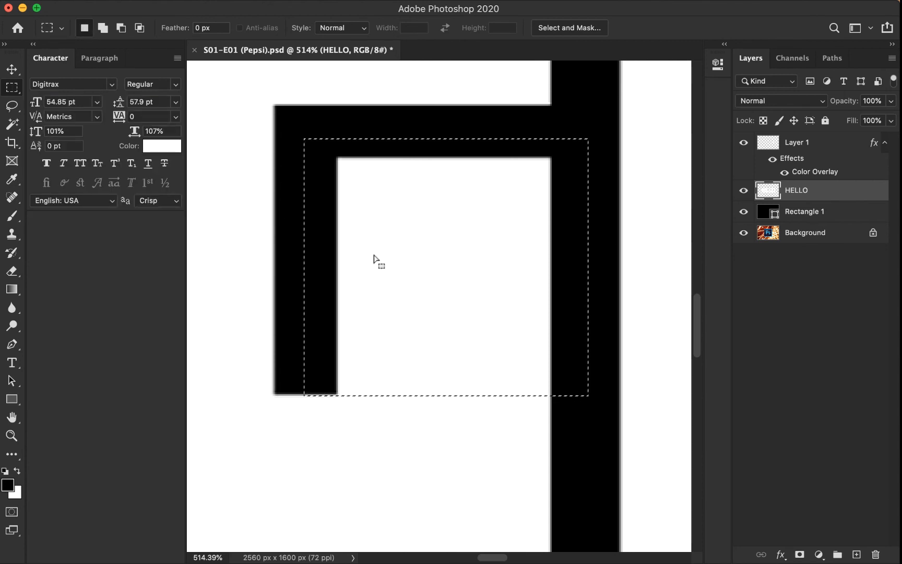
left_click(11, 69)
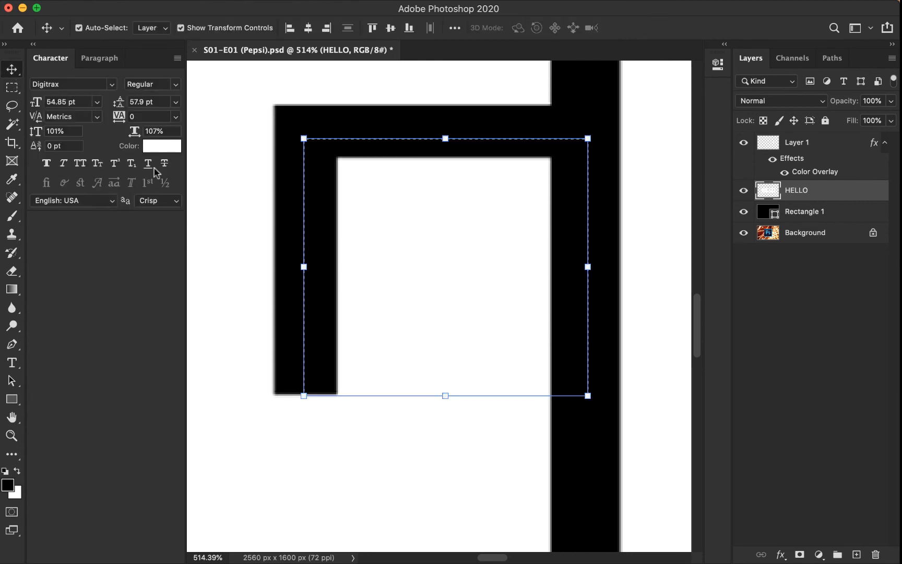
key("BackSpace")
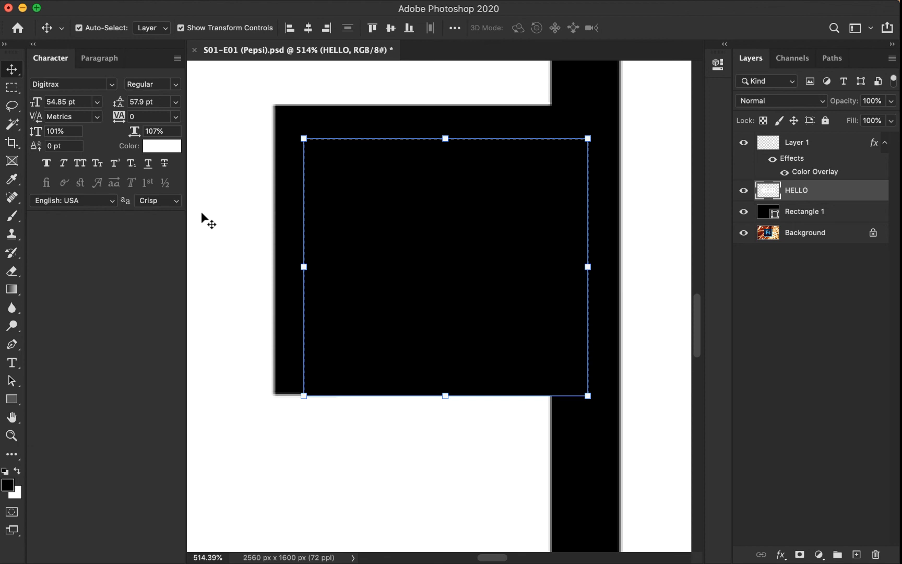
key("super+d")
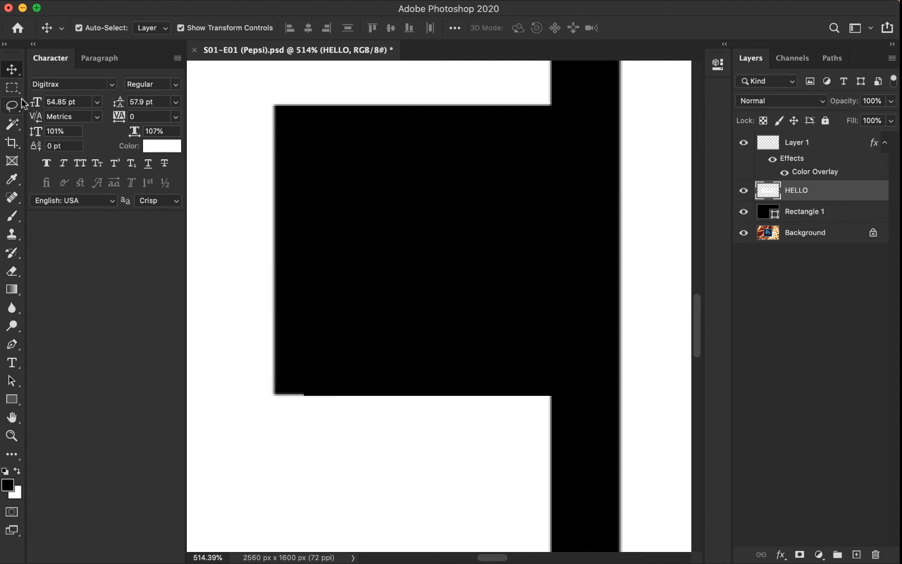
Trim the leftover sliver at the lower-left corner of the E's opening using a rectangular marquee, deselect, and review the whole design
left_click(13, 89)
left_click_drag(383, 219, 276, 395)
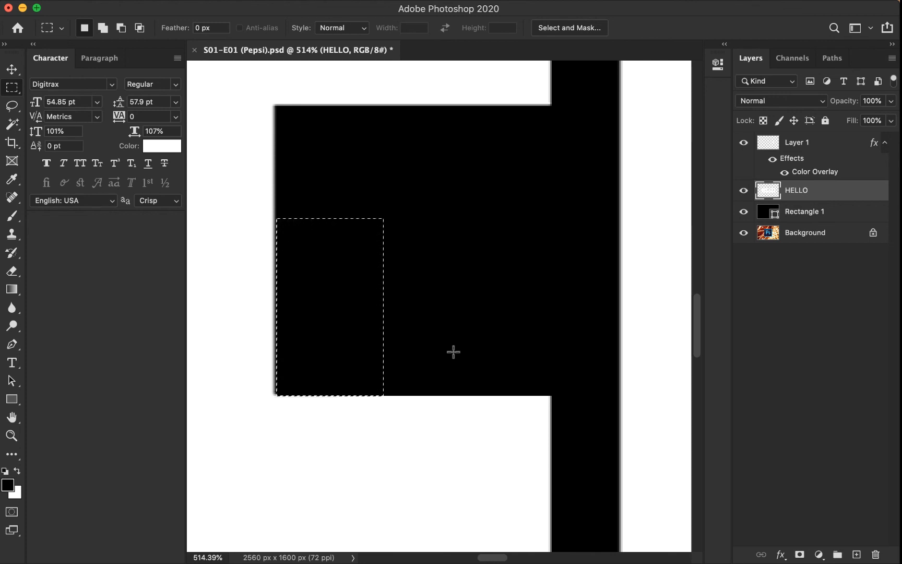
key("super+d")
left_click(15, 69)
scroll(320, 172, "down", 10)
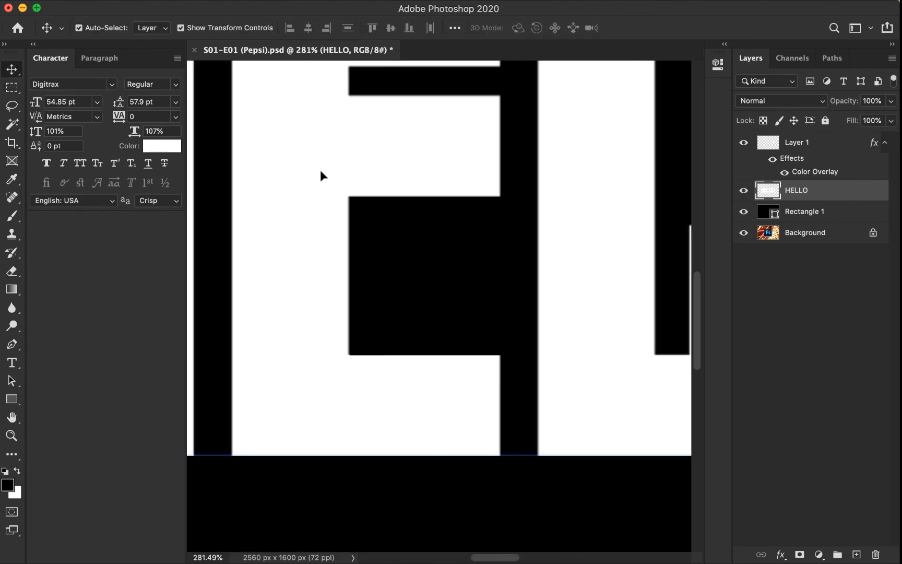
scroll(321, 173, "down", 5)
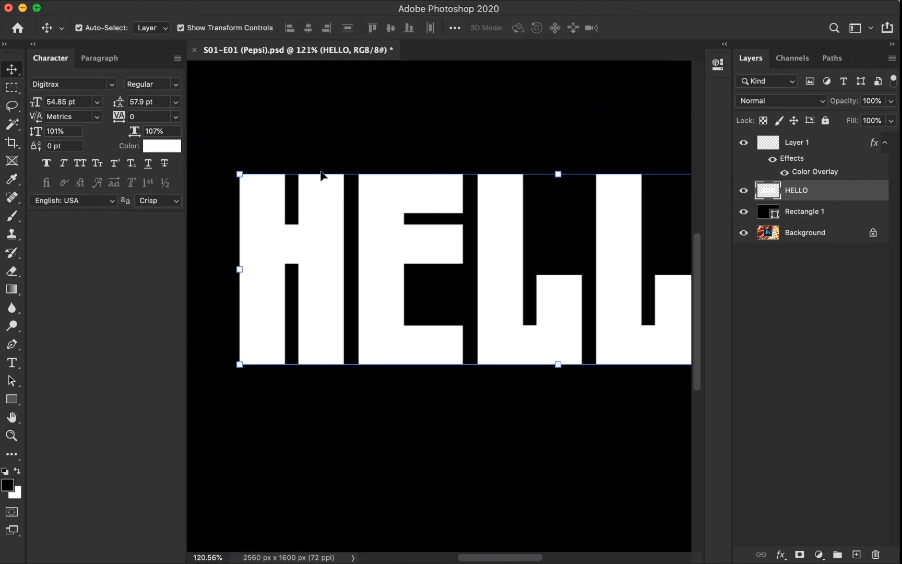
scroll(320, 174, "down", 4)
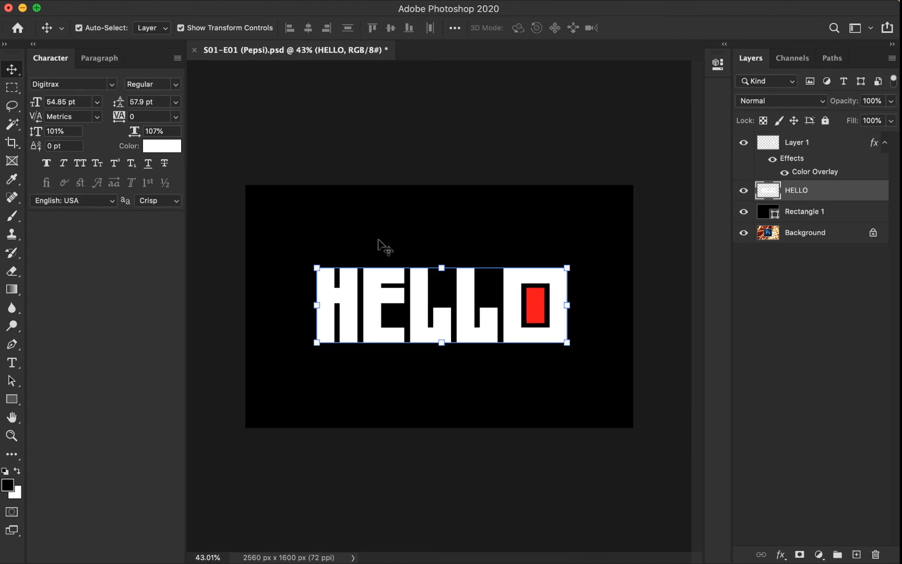
left_click(393, 375)
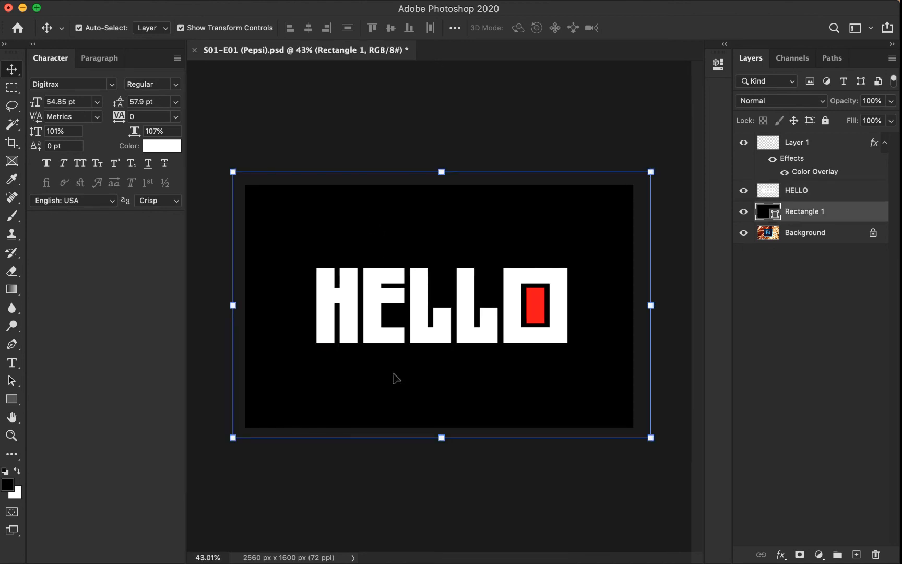